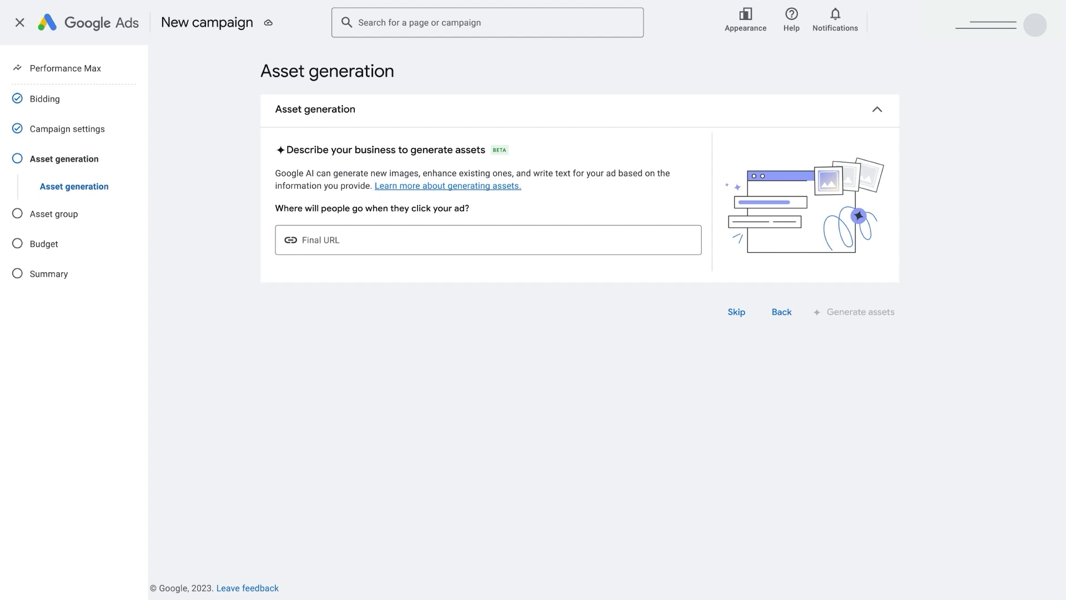
click(294, 247)
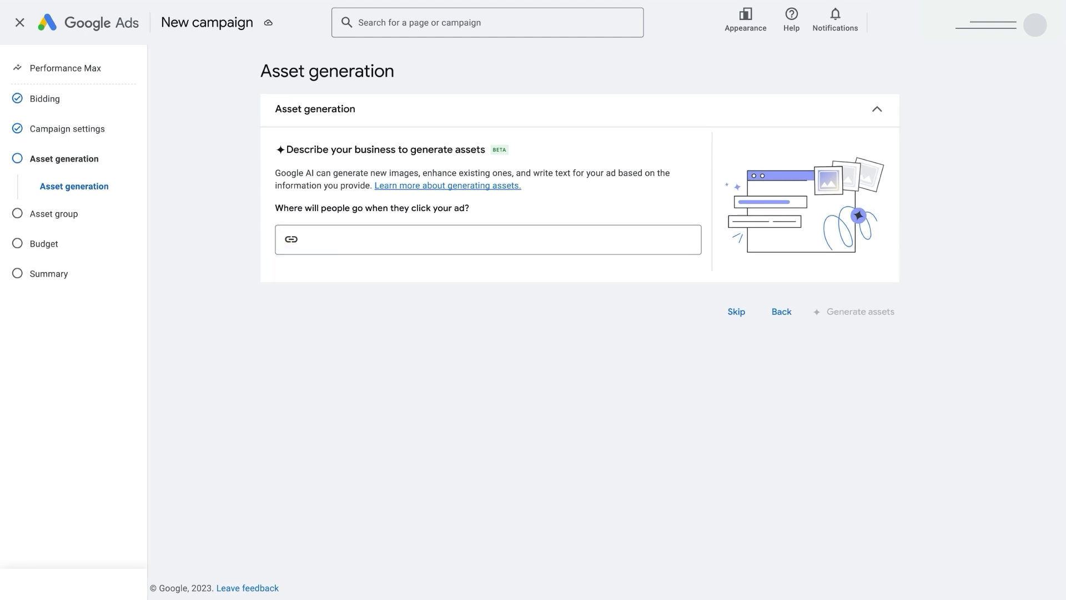
text(https://www.example-business.com)
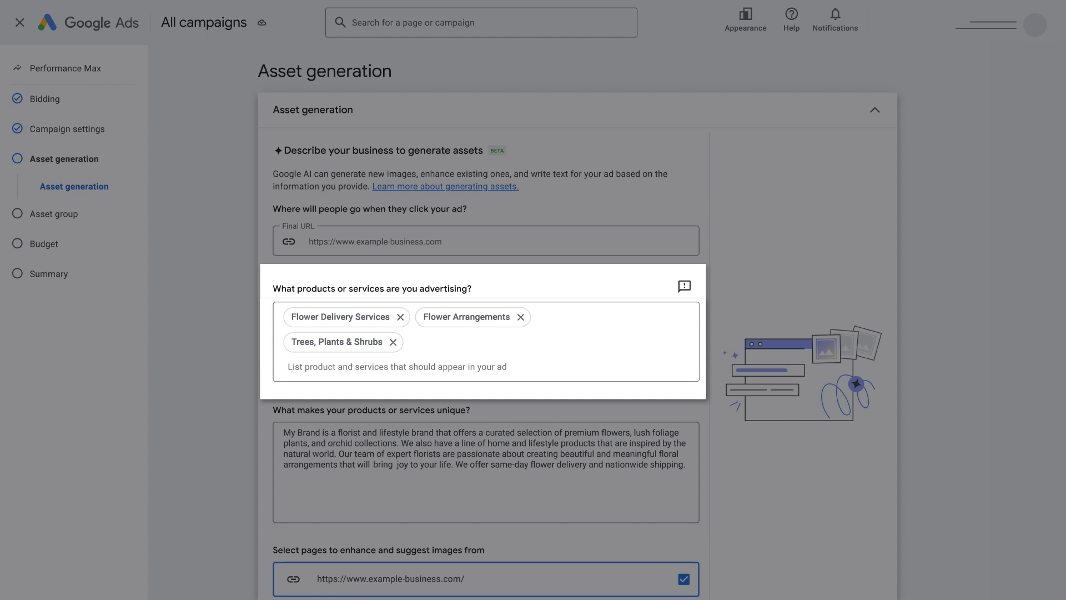
click(320, 367)
text(Home Decor & Inter)
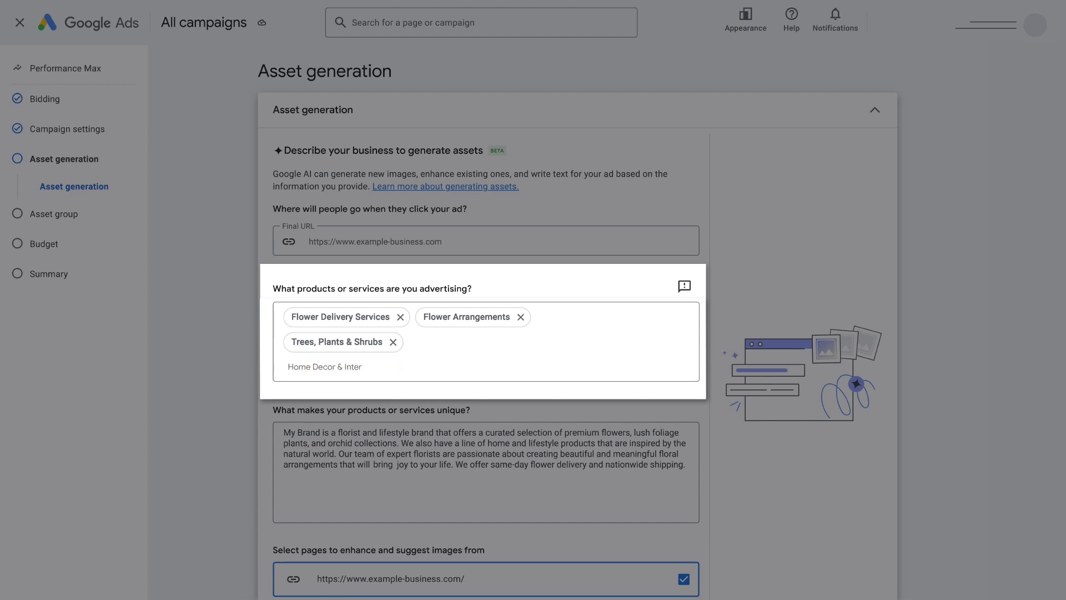
text(ior Decorating)
key(Return)
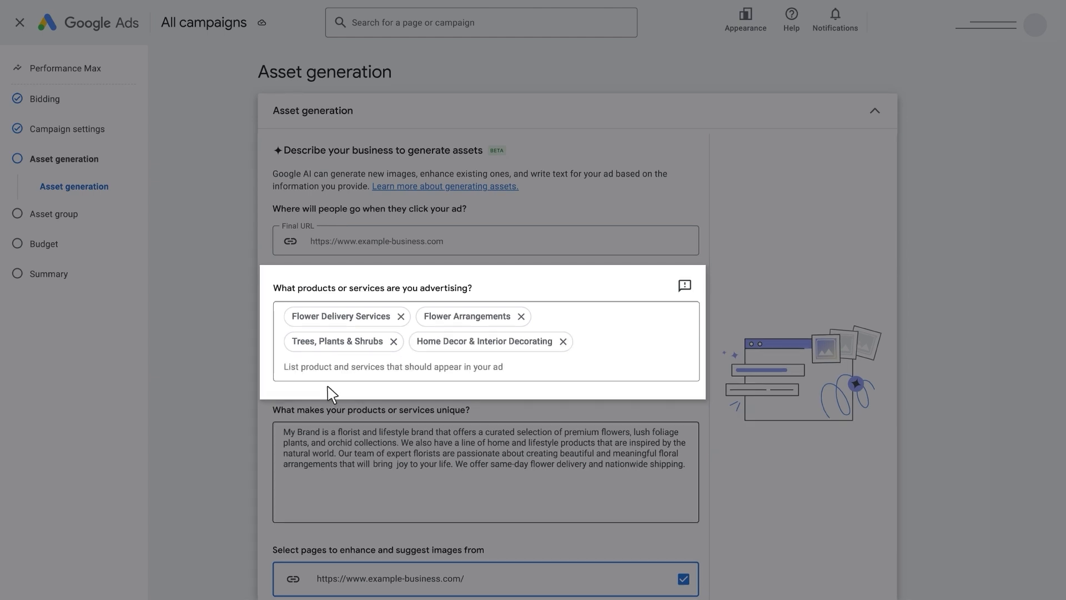
scroll(331, 394, down, 2)
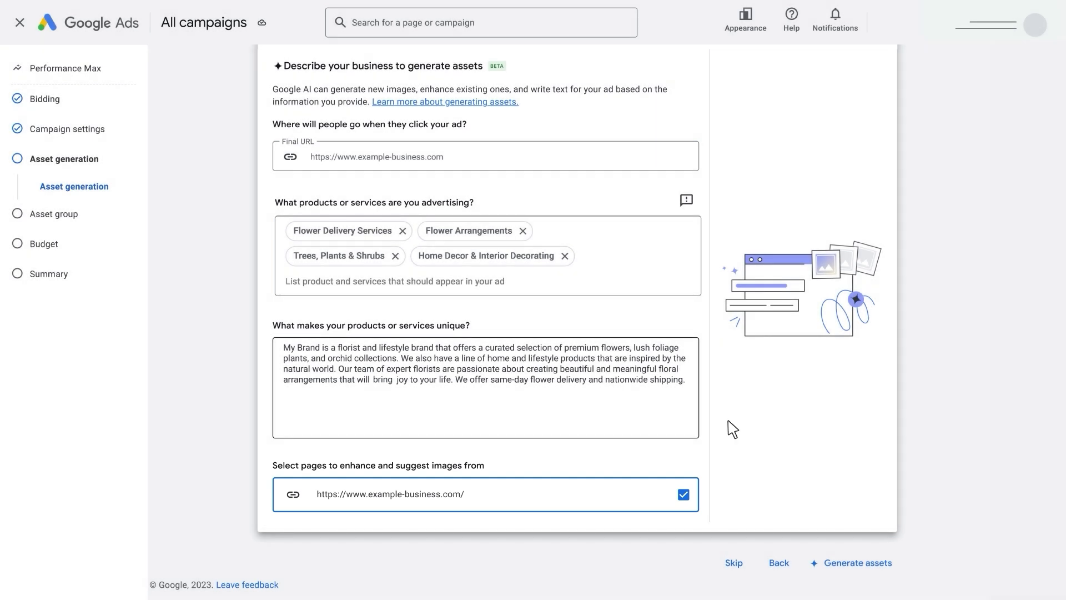
click(853, 563)
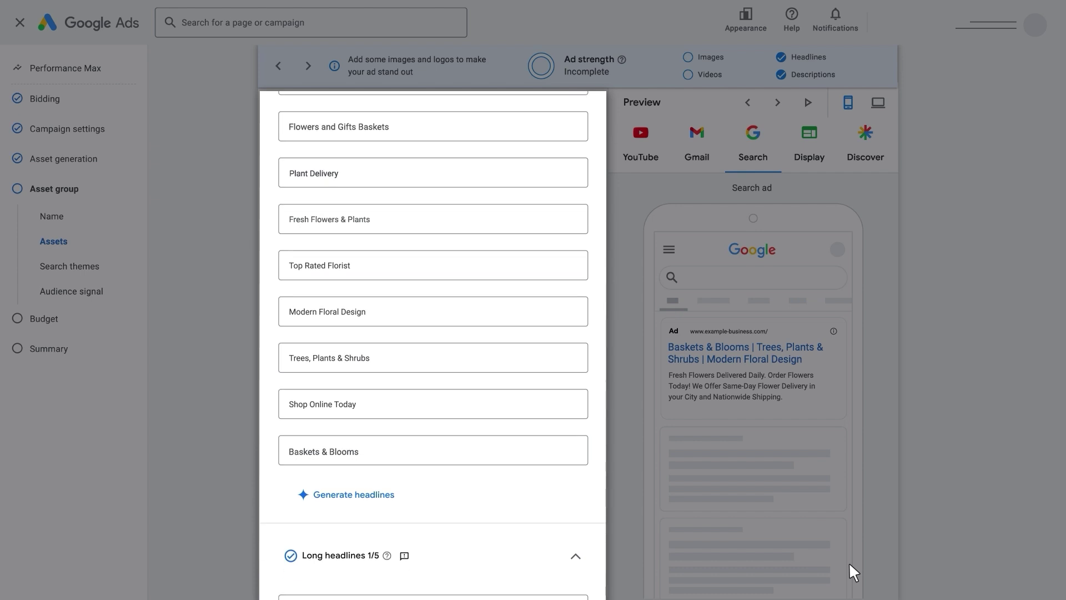
Generate AI headlines from a description of My Brand as a family-owned flower business.
click(343, 495)
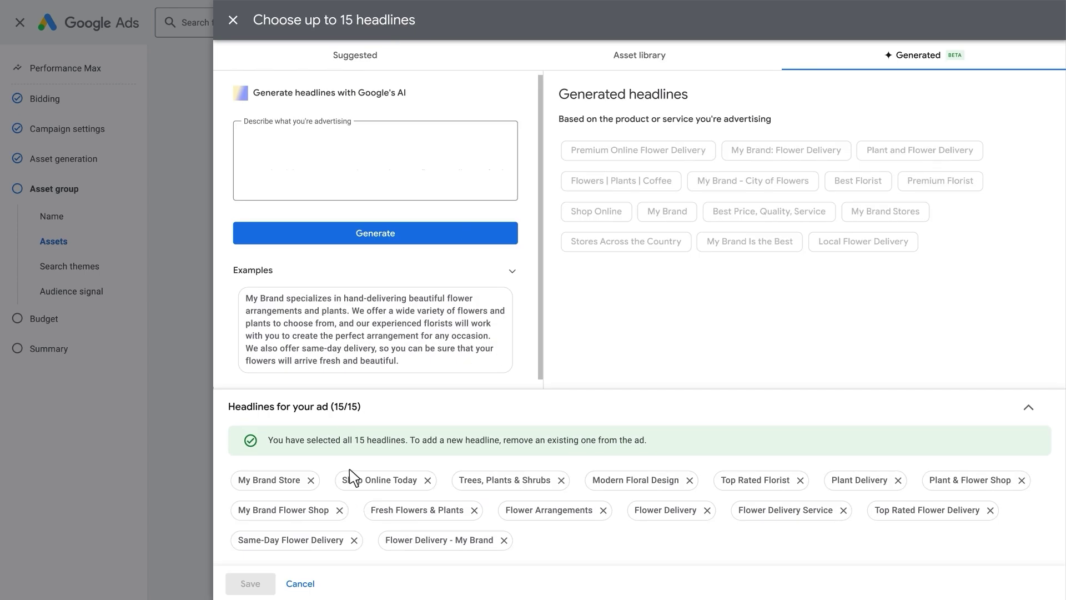
click(378, 180)
text(My Brand is a family-owned and operated business that has been providing beautiful flower designs for over 30 years. We offer a wide variety of flowers and arrangements, including flowers for all occasions, such as birthdays, anniversaries, weddings and more. We also of)
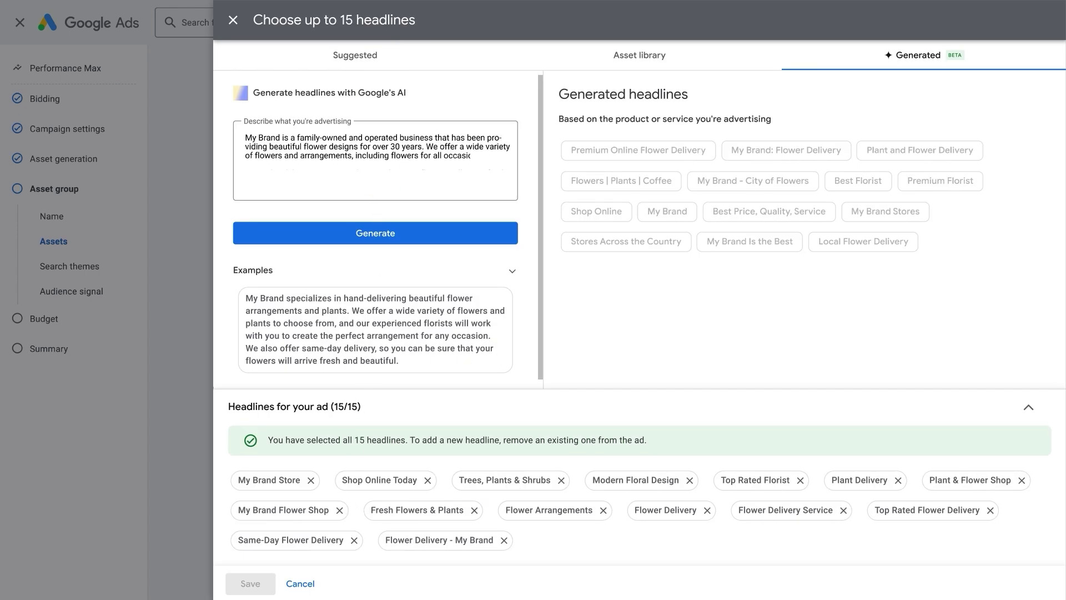
text(fer same-day delivery, so you can be sure that your flowers will arrive fresh and beautiful.)
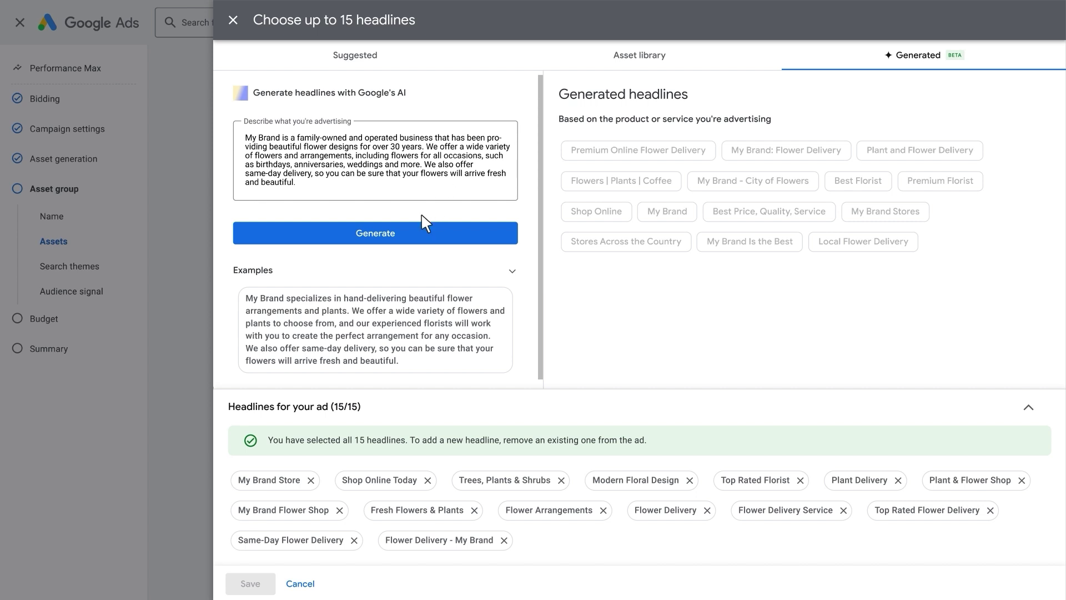
click(415, 230)
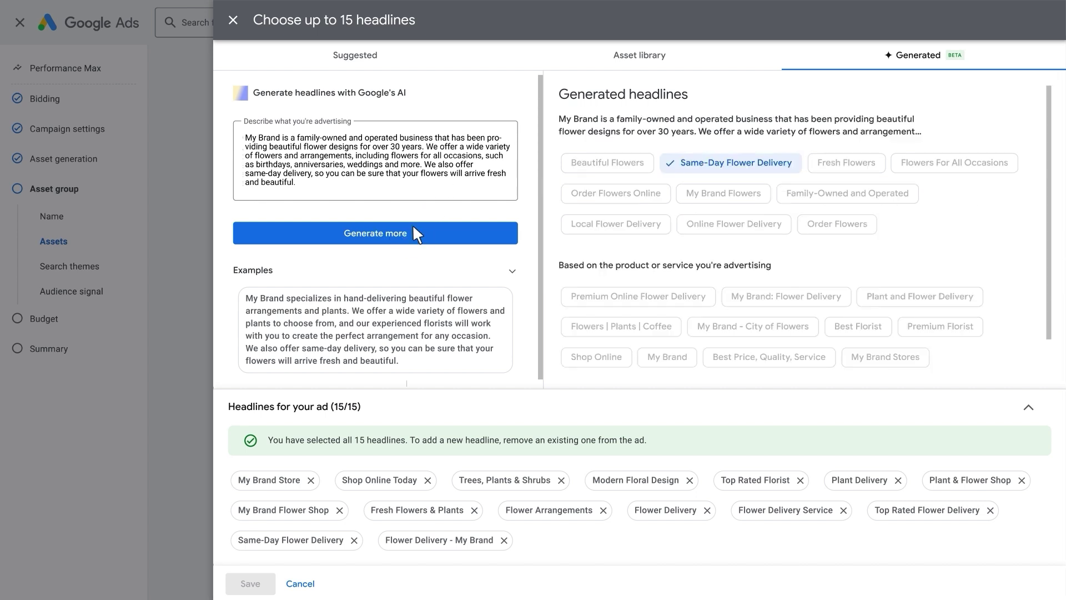
Swap the Top Rated Flower Delivery headline for Flowers For All Occasions and save the headlines.
click(990, 510)
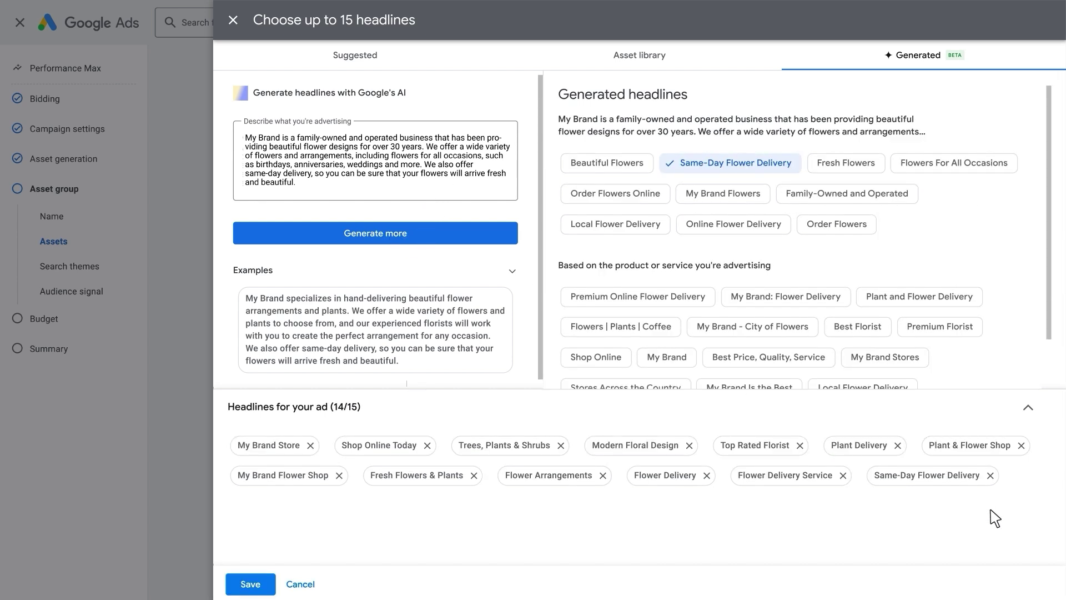
click(957, 167)
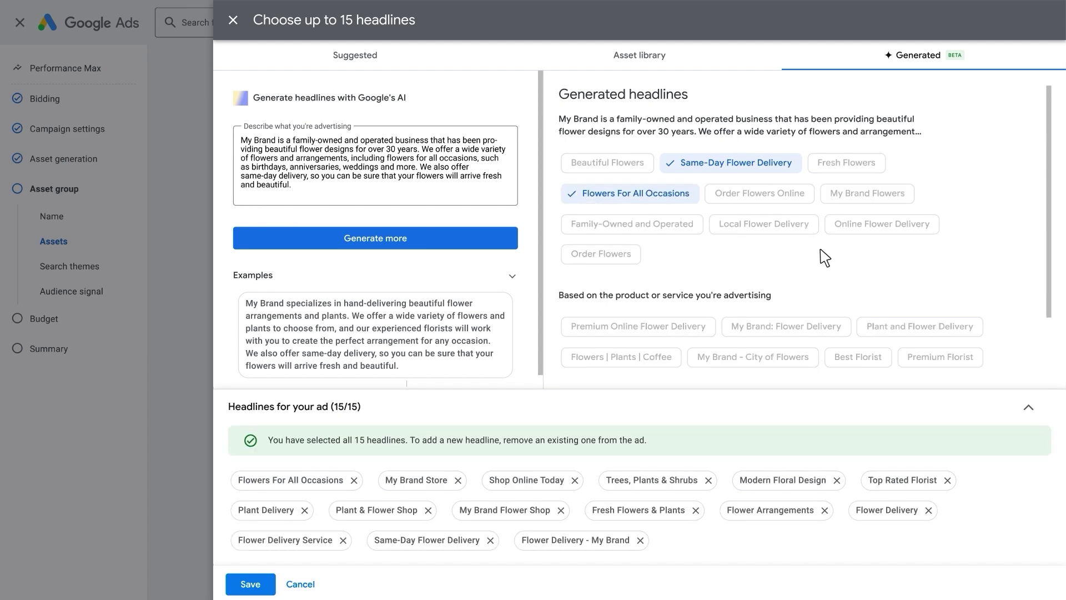
click(252, 582)
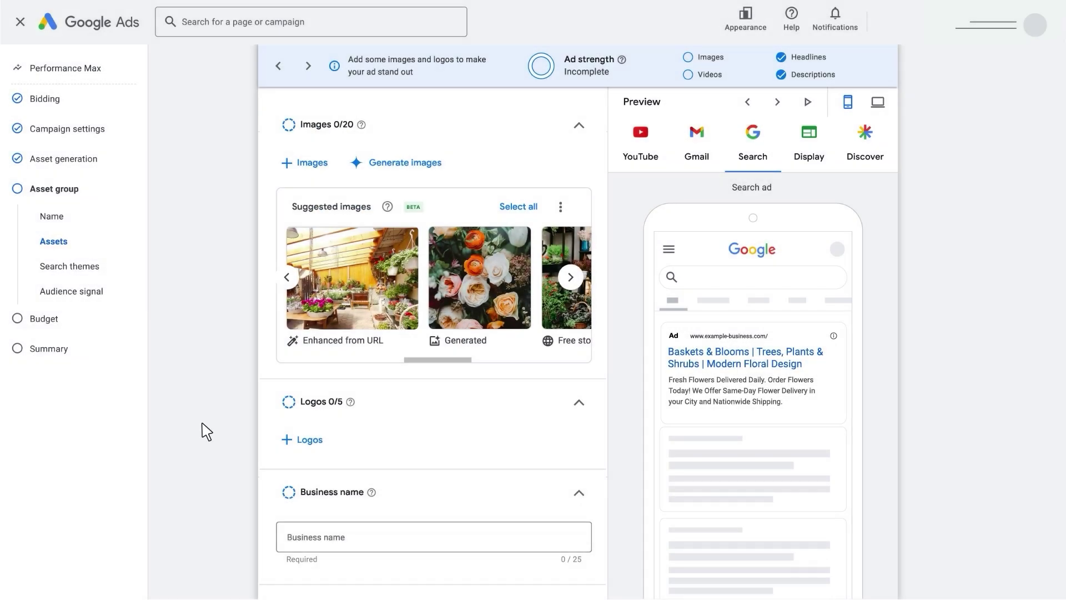
click(303, 165)
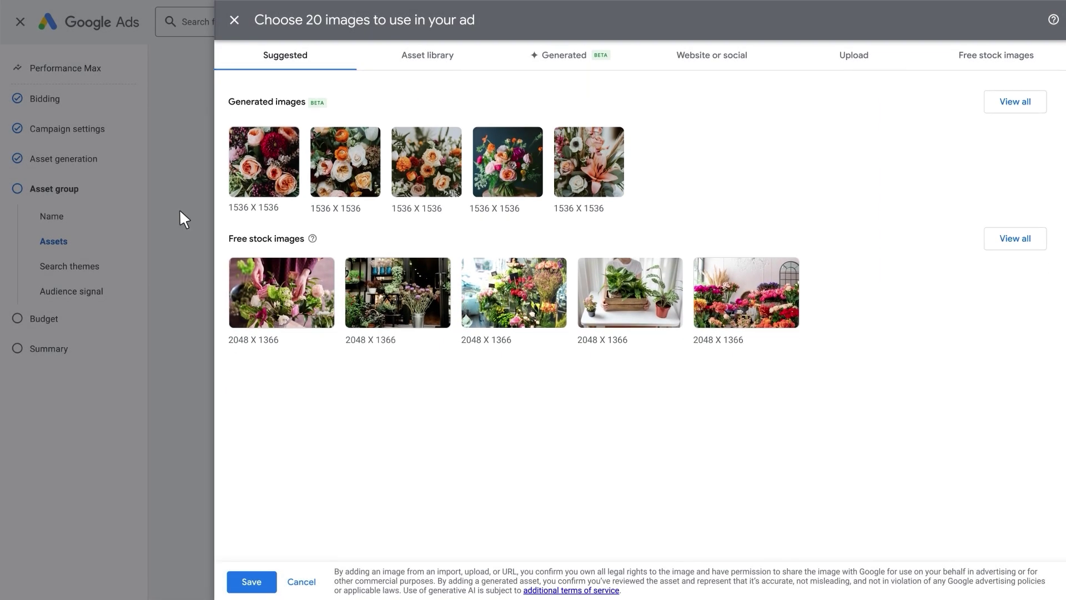
Pick four generated flower images and two free stock flower photos, and save them to the asset group.
click(263, 158)
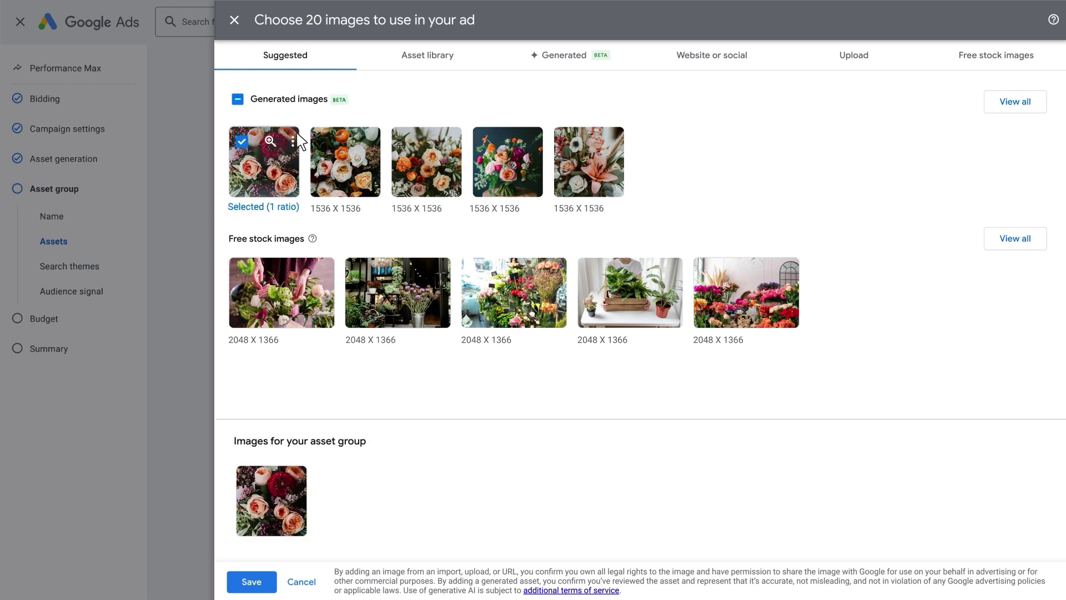
click(345, 156)
click(508, 150)
click(558, 133)
click(276, 261)
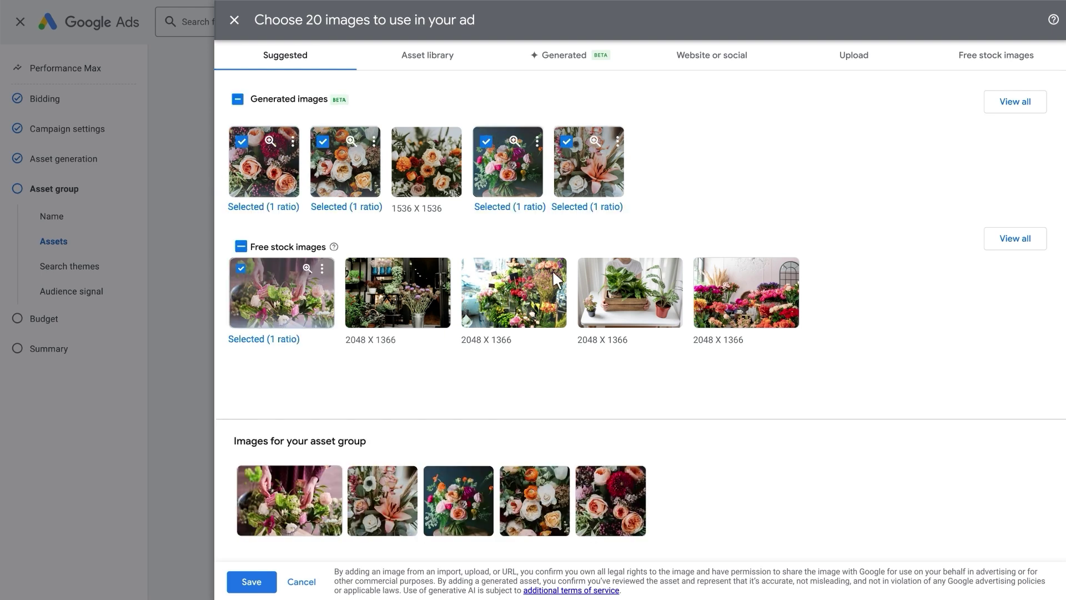
click(710, 274)
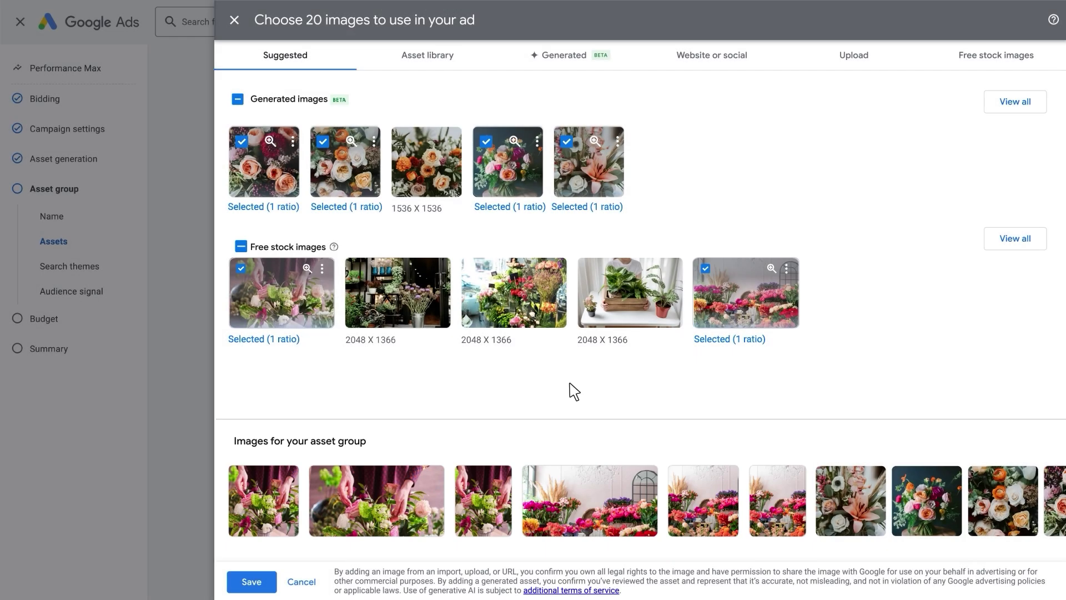
click(252, 581)
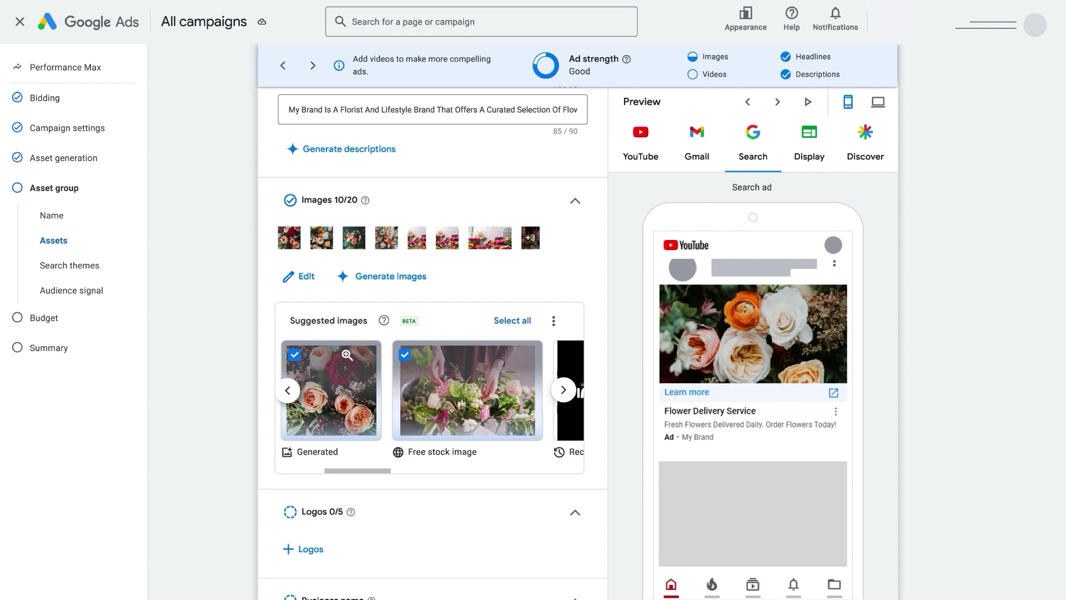
click(390, 276)
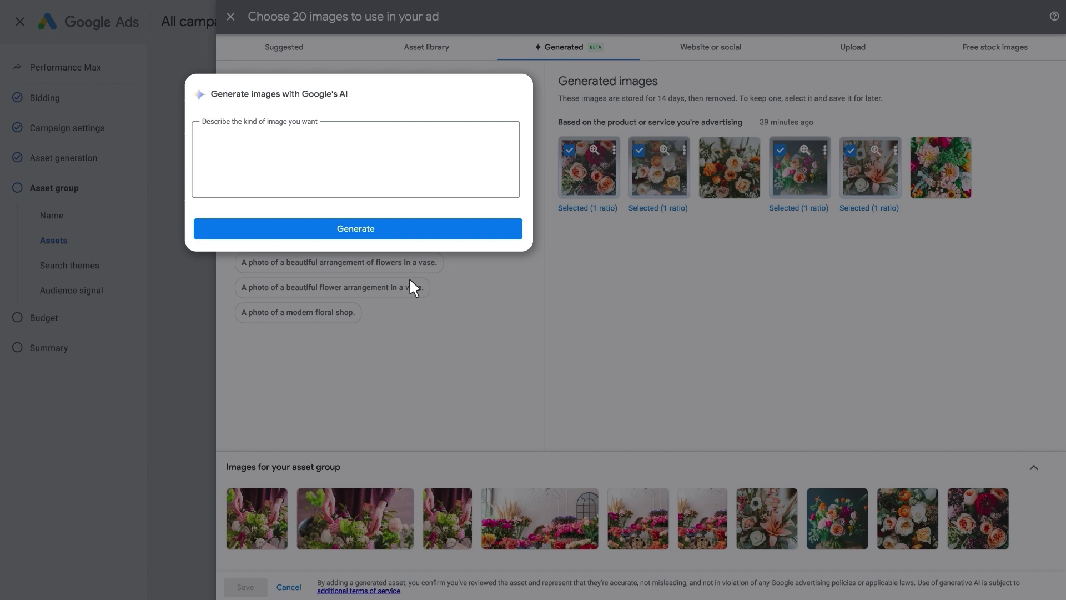
Generate images from the prompt describing white and pink flowers in a white vase with a light blurred background.
click(302, 142)
text(A photo of a beautiful arrangement of flo)
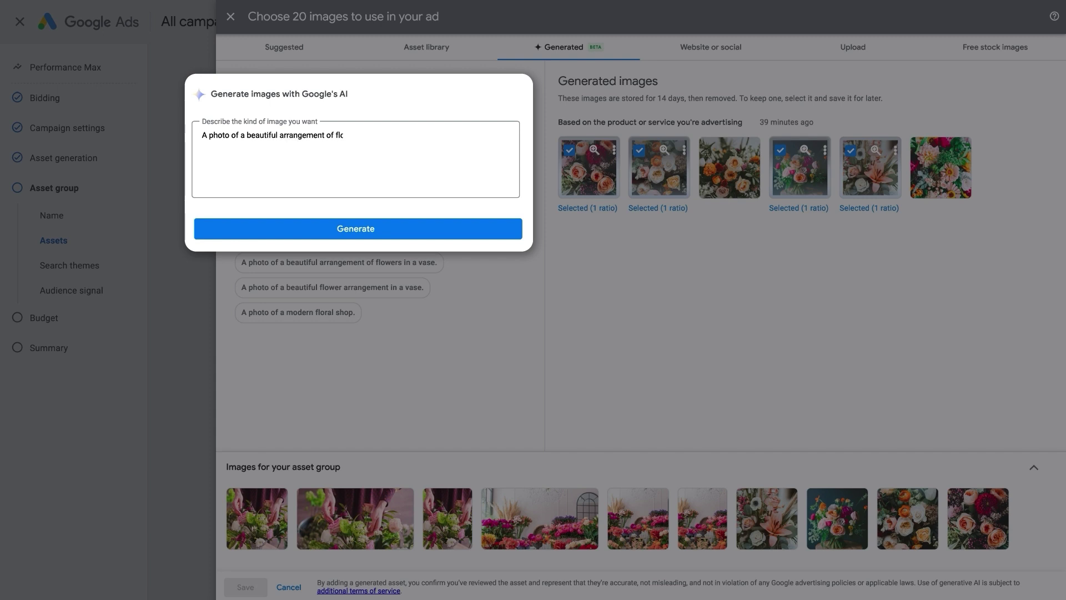
text(wers in a vase.)
key(BackSpace)
key(BackSpace)
key(BackSpace)
key(BackSpace)
key(BackSpace)
key(BackSpace)
key(BackSpace)
key(BackSpace)
key(BackSpace)
key(BackSpace)
key(BackSpace)
key(BackSpace)
key(BackSpace)
key(BackSpace)
key(BackSpace)
key(BackSpace)
key(BackSpace)
key(BackSpace)
key(BackSpace)
key(BackSpace)
text(of white and pink flowers in a white vase with a light blurred background.)
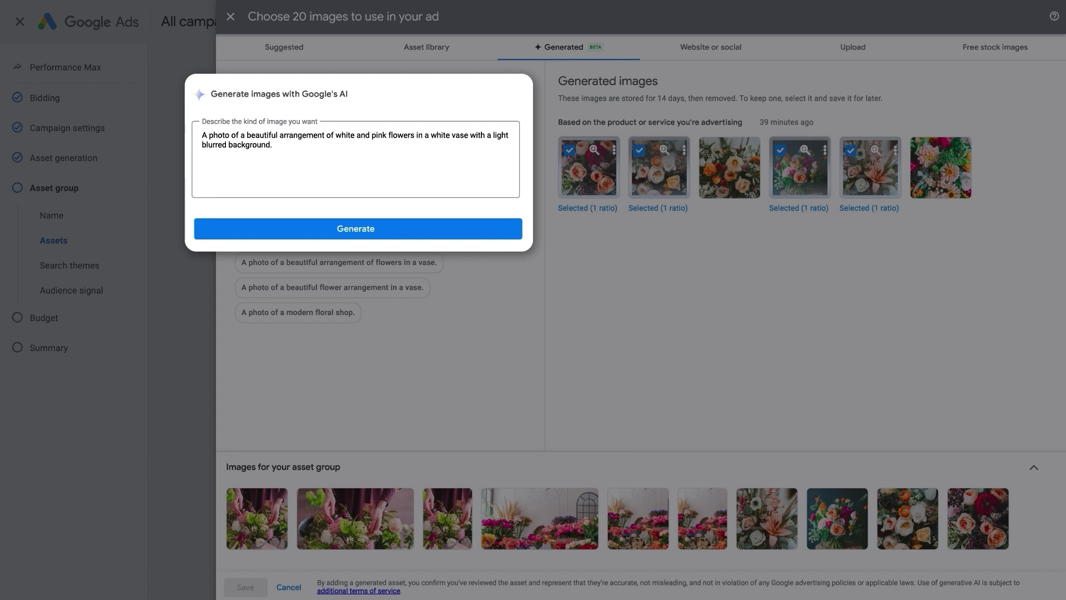
click(408, 223)
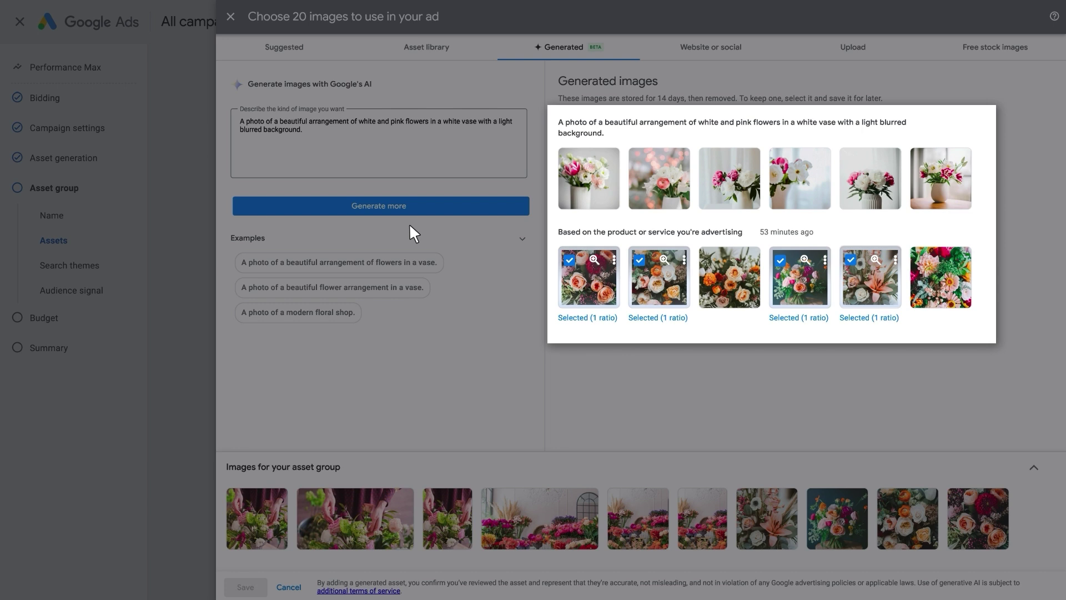
Generate more images like the fifth vase image using the florist's hand prompt.
click(895, 158)
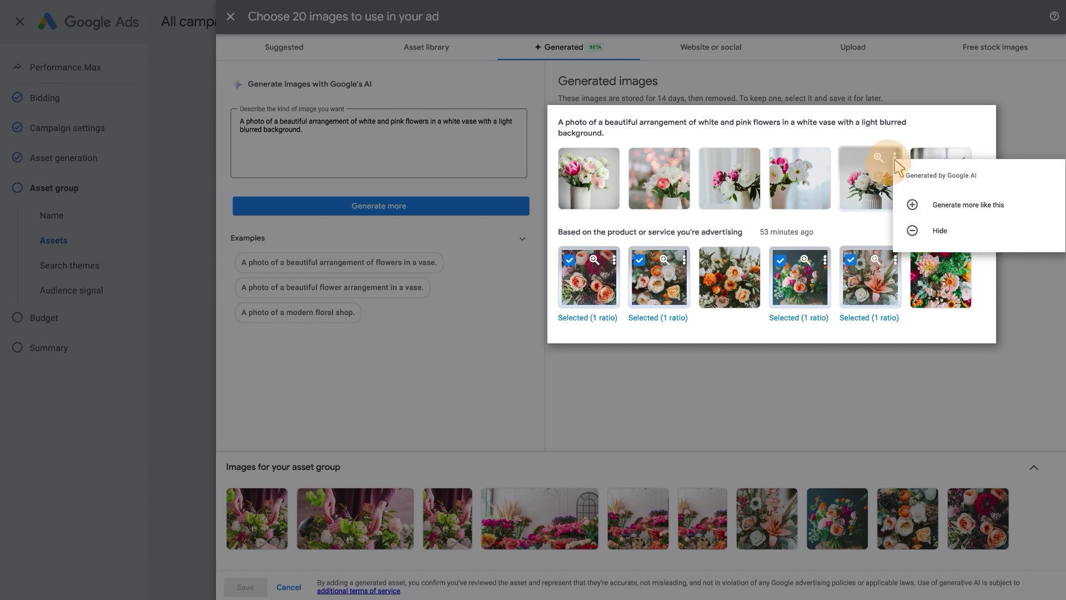
click(977, 211)
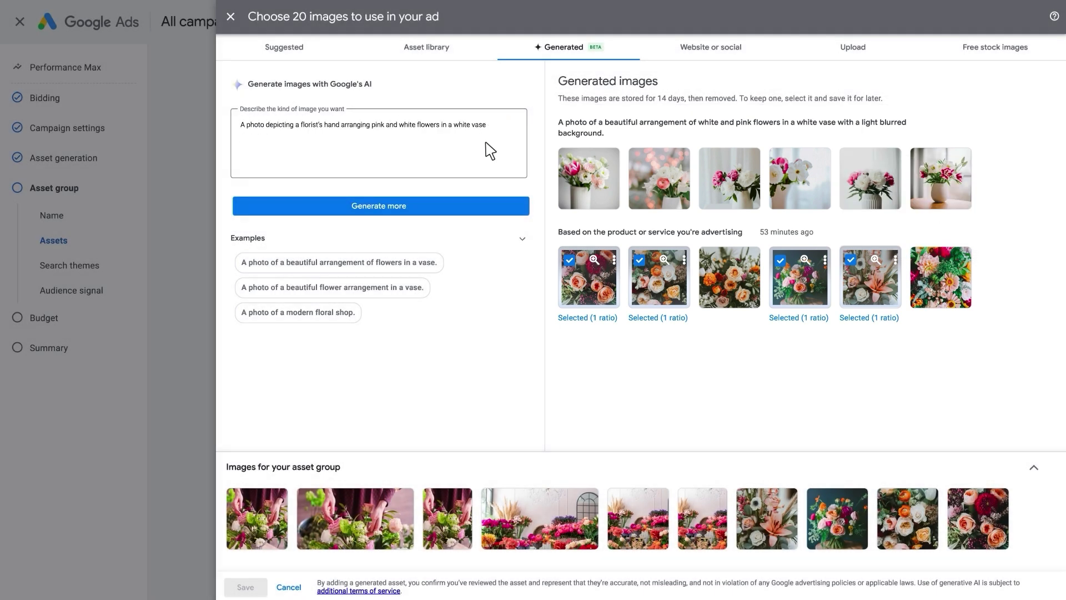
click(468, 203)
Generate images of flower arrangements in a flower store and of a flower store in the morning.
click(413, 151)
text(A photo of beautiful arrangements of flowers in a flower store)
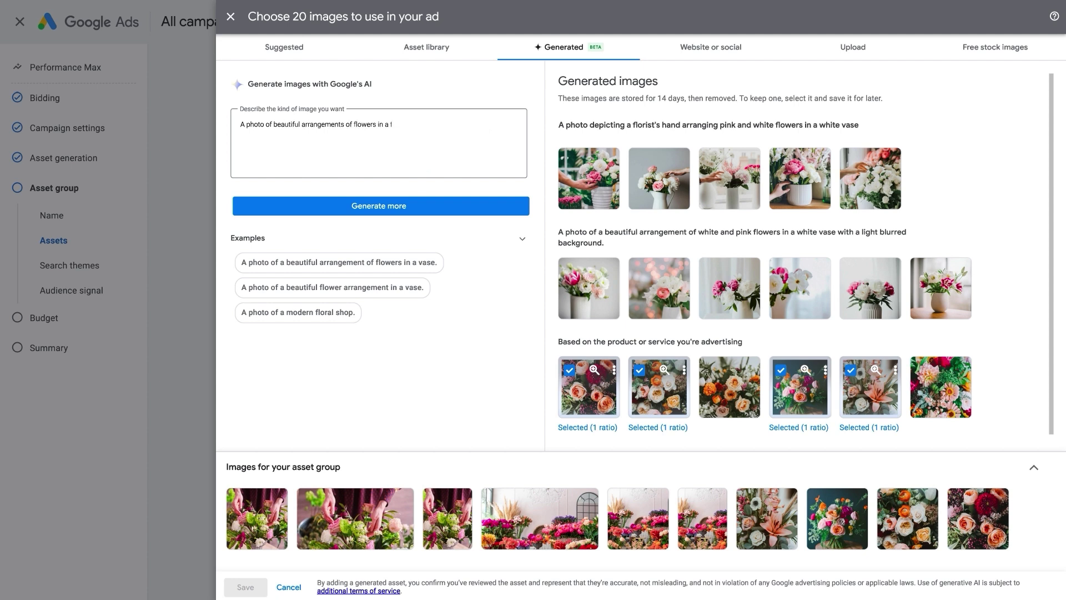
click(466, 203)
click(410, 147)
text(A photo of beautiful flower store in the morning)
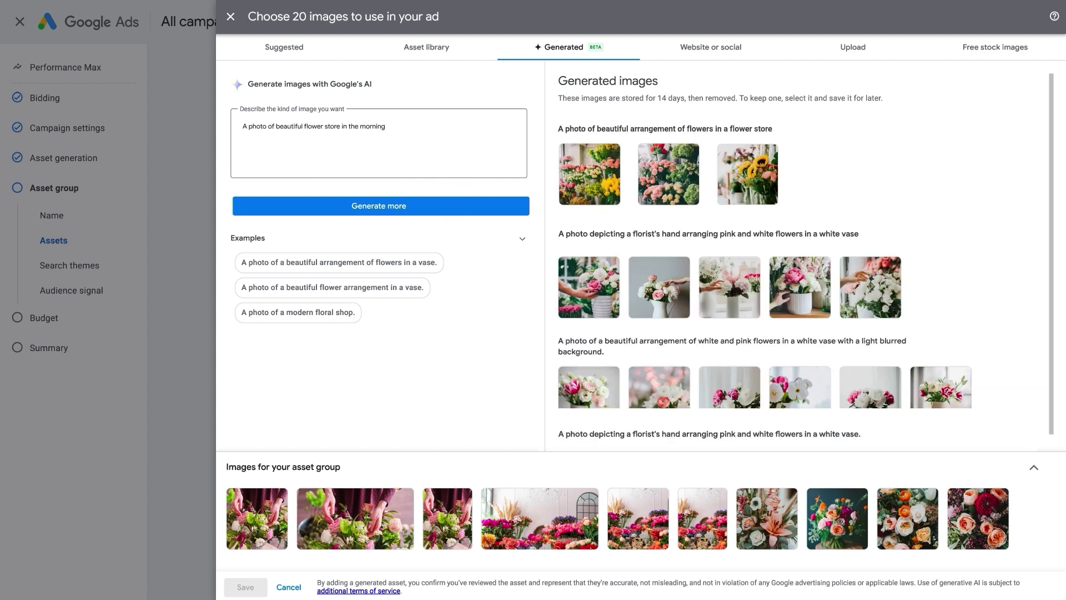
click(437, 205)
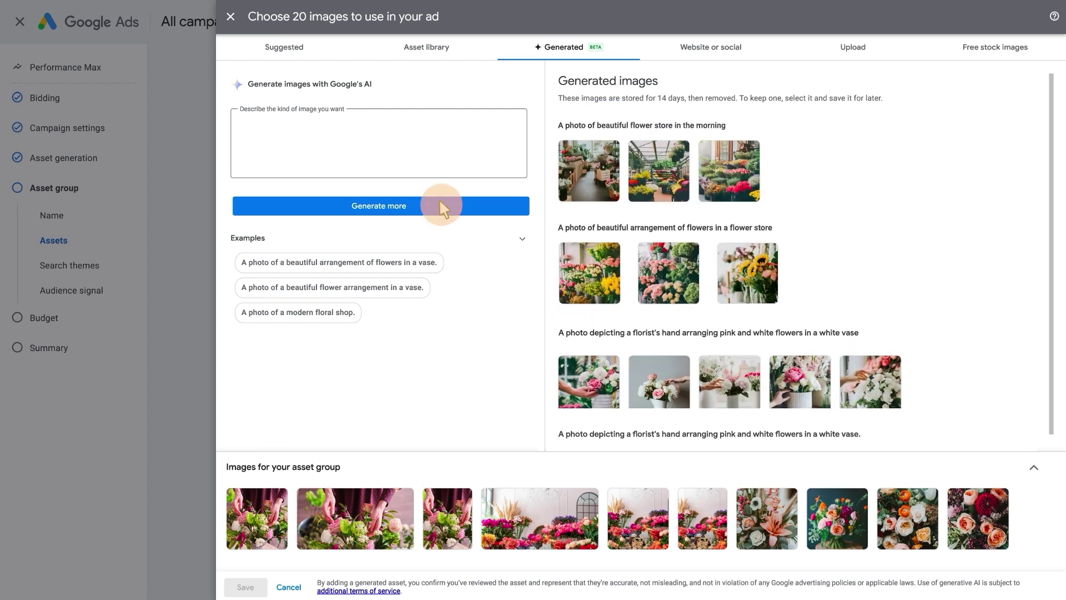
Generate images of flowers being delivered to someone, and add the sunflower image to the asset group.
click(352, 137)
text(A photo of a beautiful arrangement of flowers being delivered to someone)
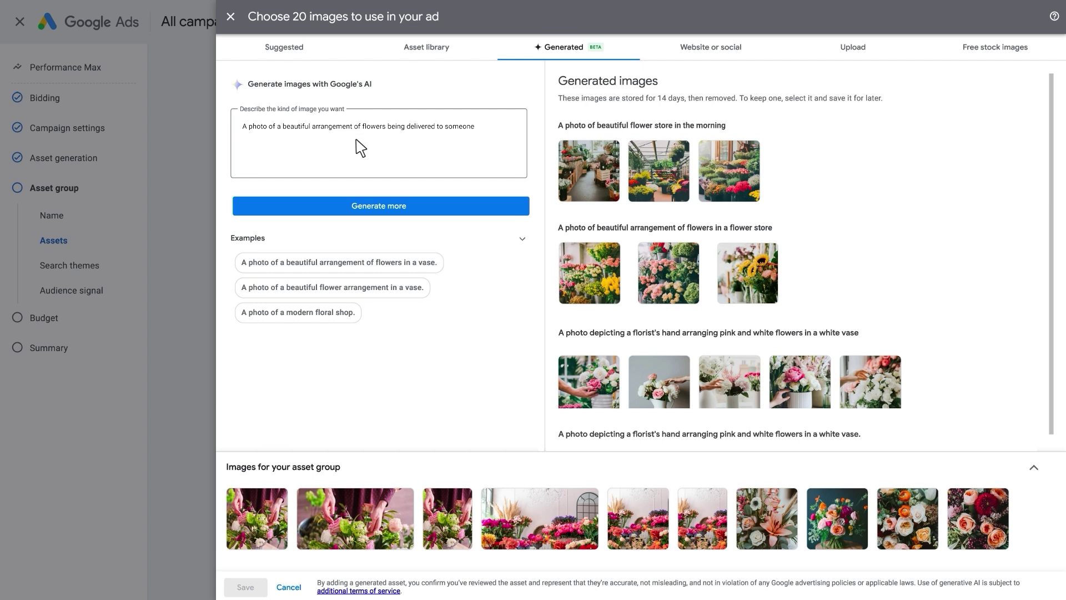
click(418, 206)
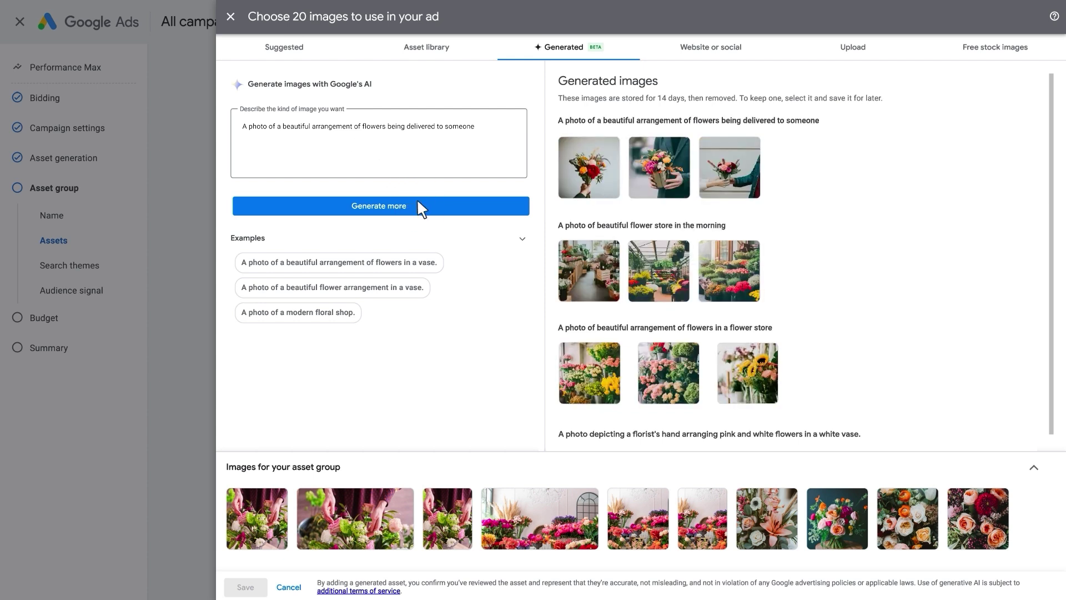
click(725, 350)
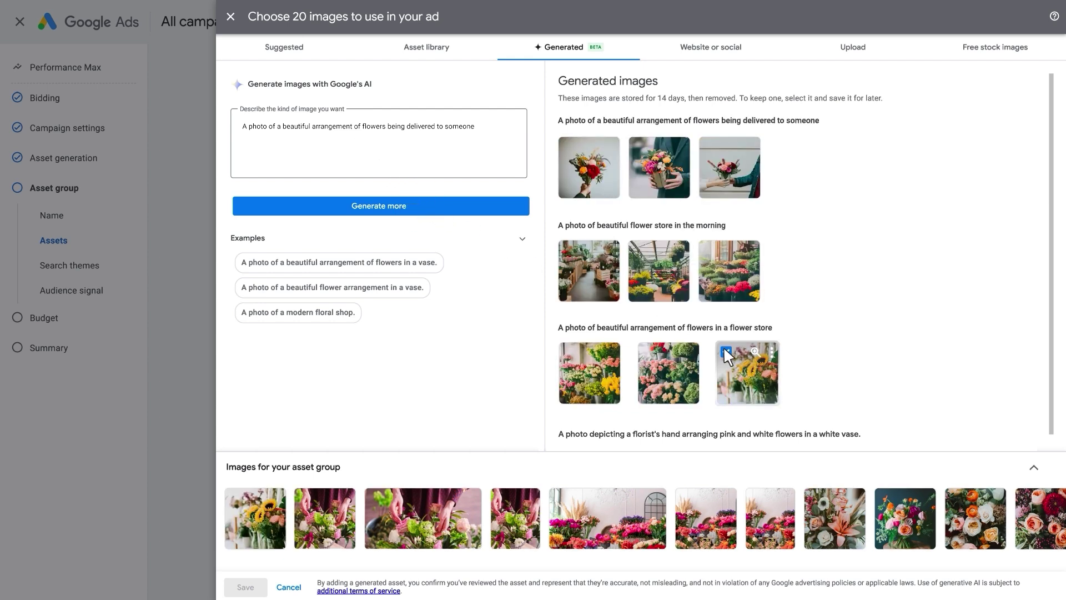
scroll(724, 346, down, 5)
Add the first three florist's-hand images and the second and fifth blurred-background vase images.
click(575, 175)
click(652, 169)
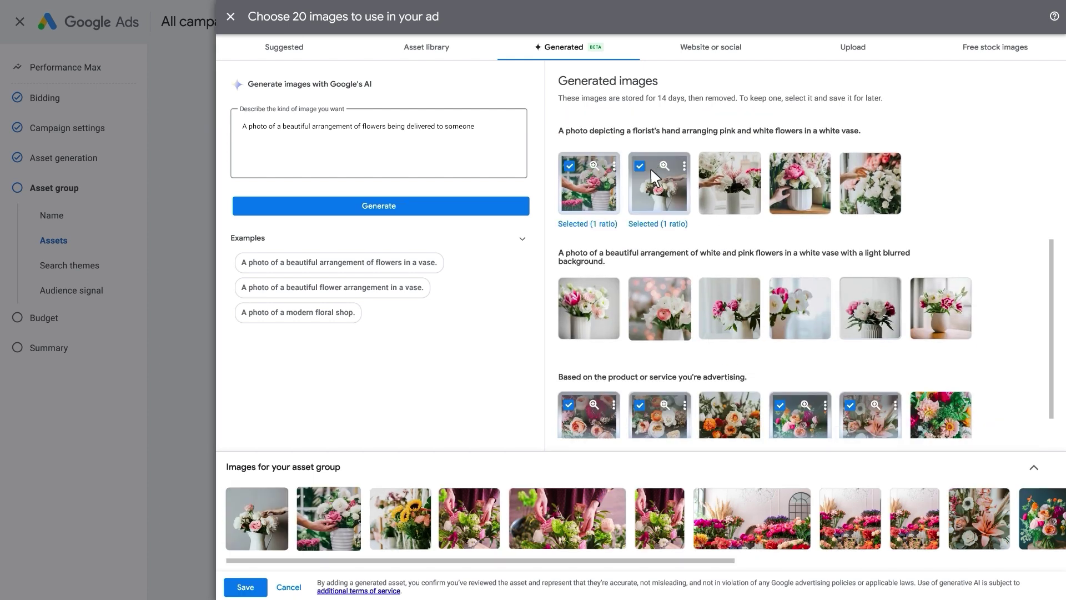
click(698, 176)
click(656, 280)
click(853, 299)
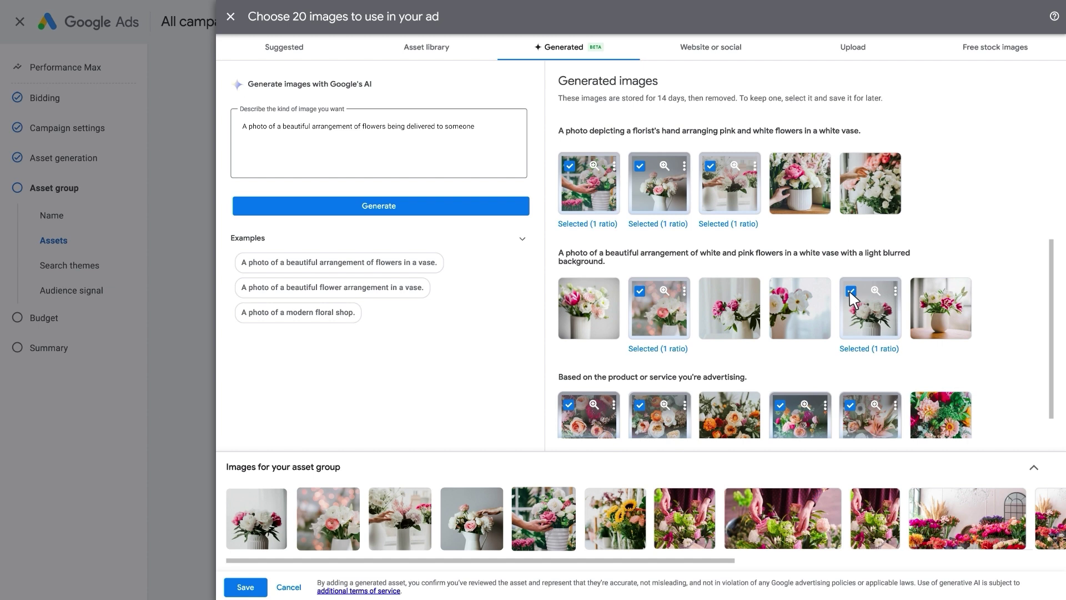
Bring up the crop ratio options for the pink-rose image.
click(685, 292)
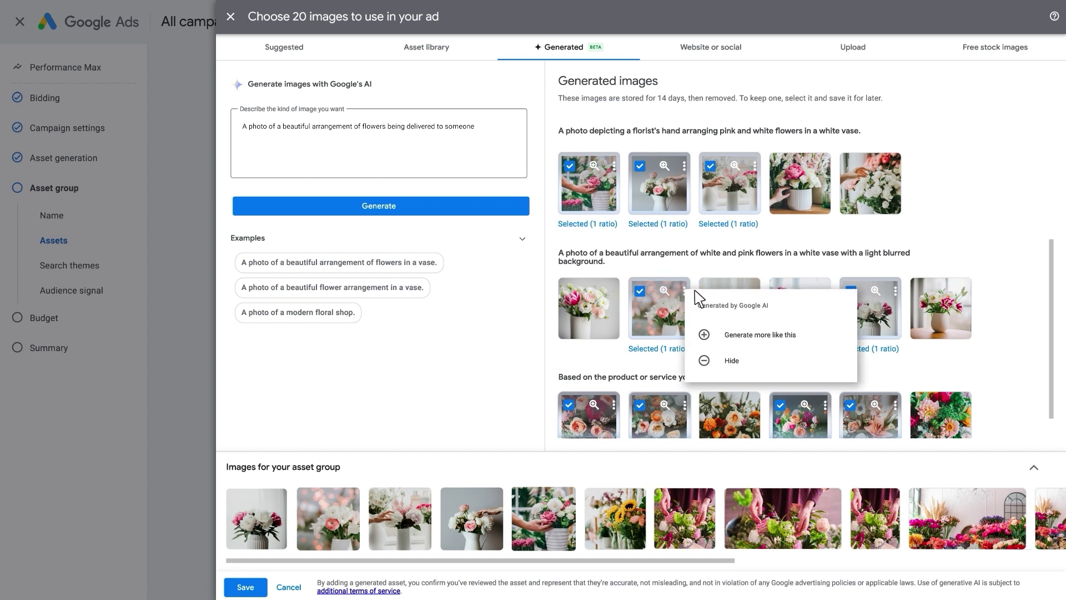
click(836, 367)
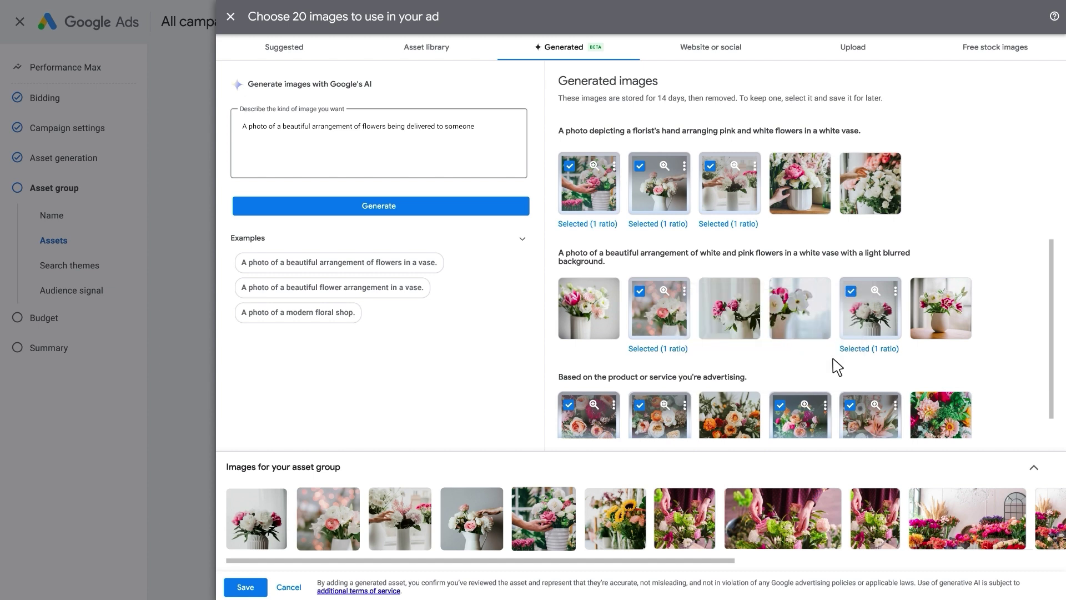
click(660, 307)
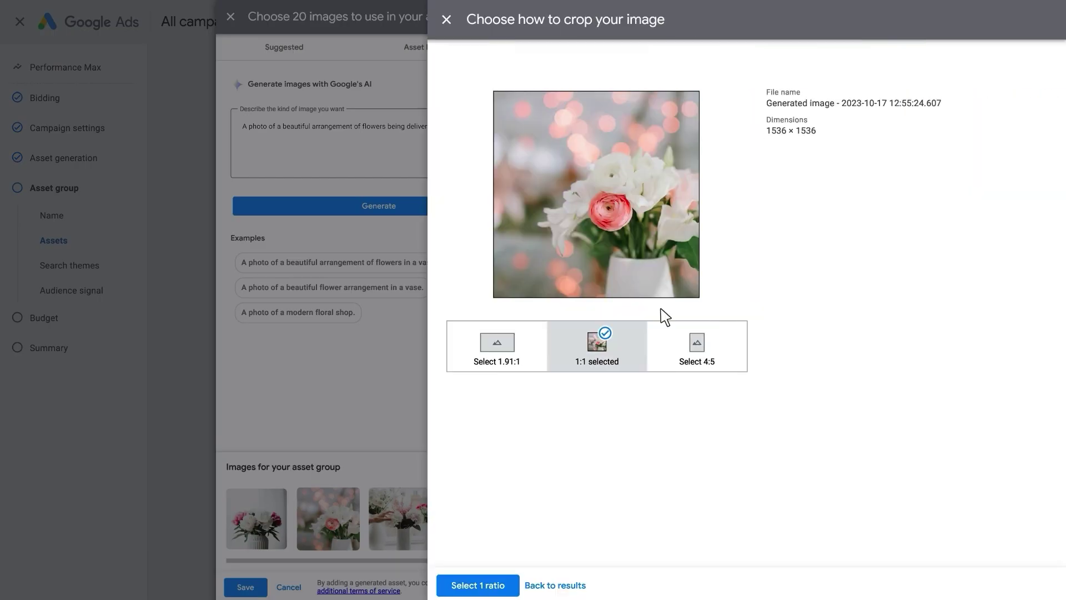
Add 1.91:1 and 4:5 crops of the pink-rose image alongside its 1:1 crop.
click(529, 337)
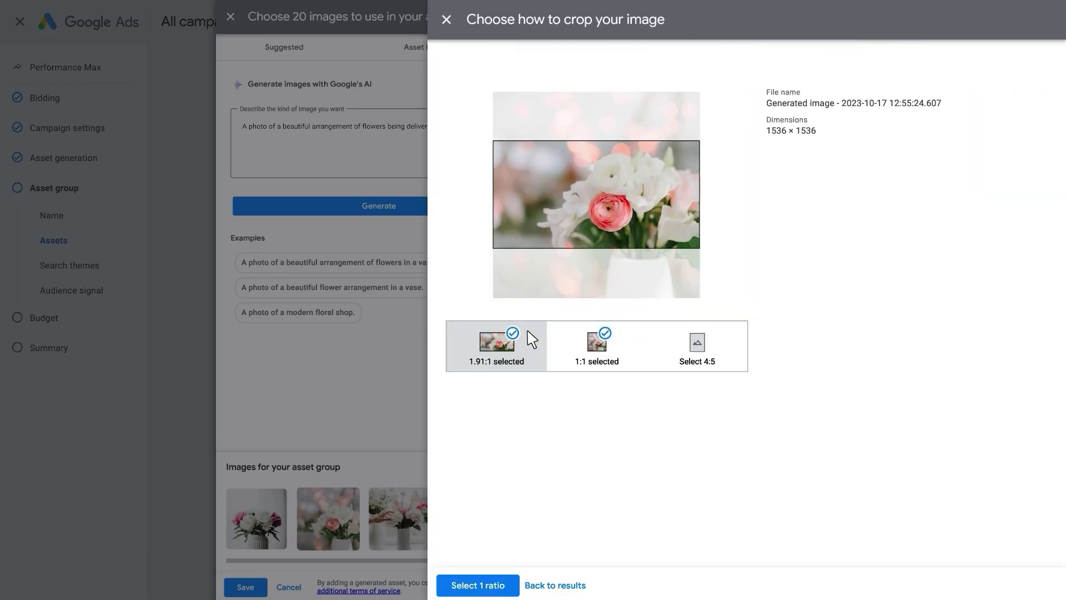
click(682, 348)
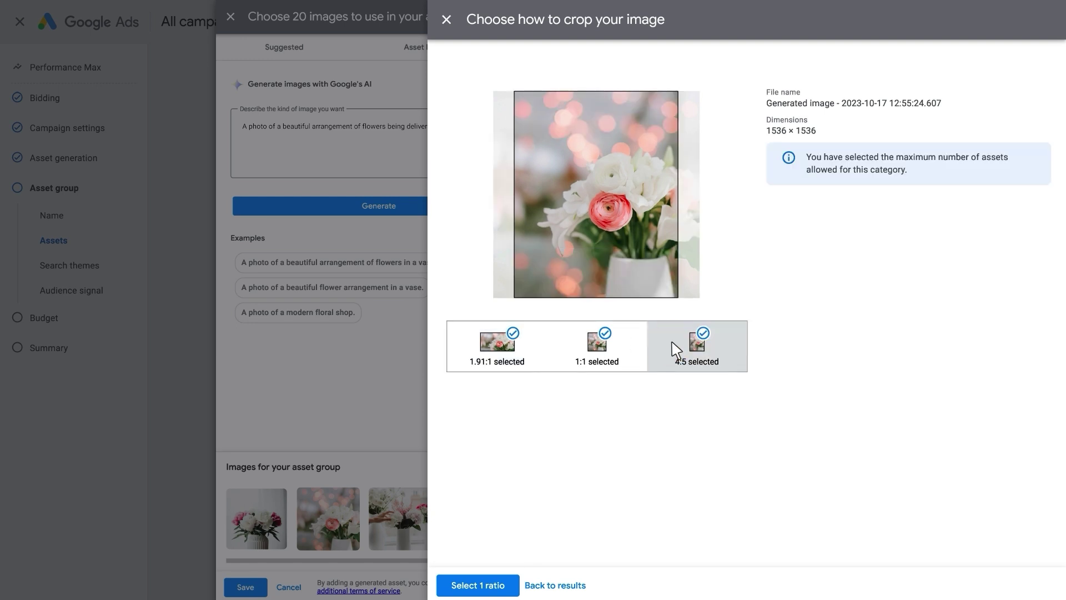